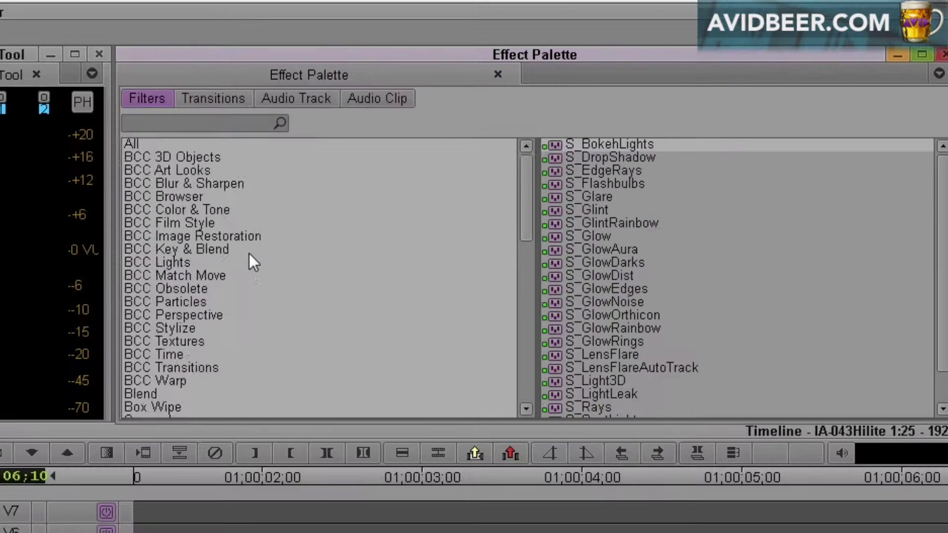
Show the Film category's filters in the Effect Palette.
{"action": "scroll", "coordinate": [151, 148], "scroll_direction": "down", "scroll_amount": 5}
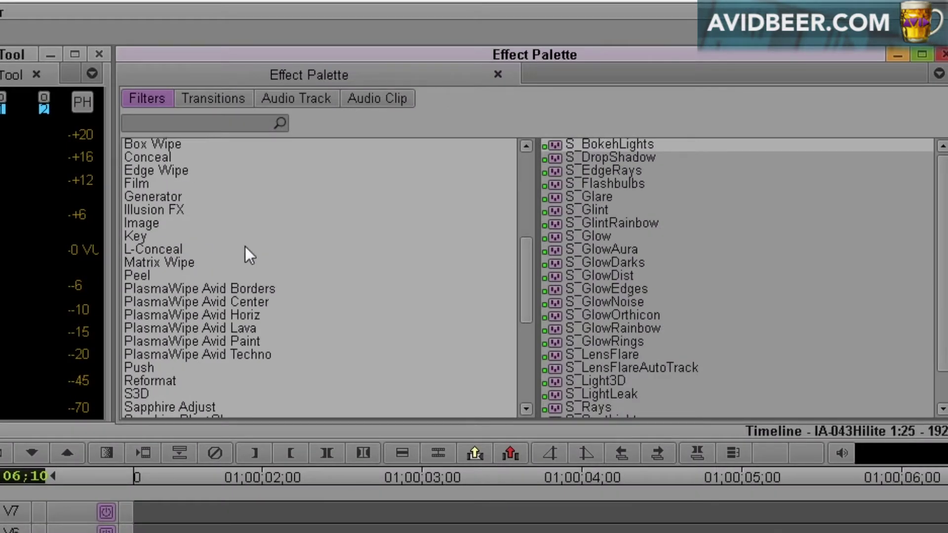
{"action": "scroll", "coordinate": [217, 288], "scroll_direction": "up", "scroll_amount": 1}
{"action": "left_click", "coordinate": [190, 201]}
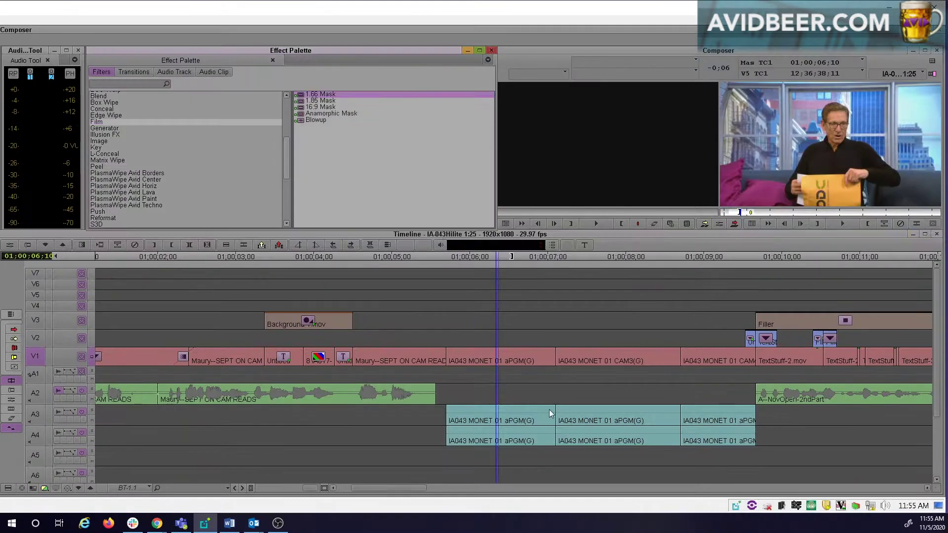
Apply the 1.66 Mask to a filler section on V2 covering the IA043 MONET 01 clips, and preview it by scrubbing.
{"action": "left_click", "coordinate": [572, 339]}
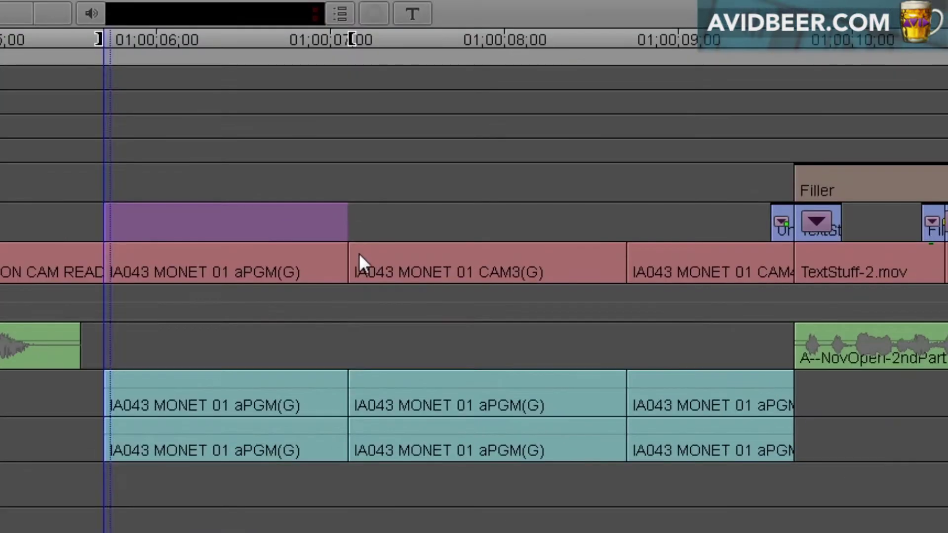
{"action": "left_click", "coordinate": [558, 357]}
{"action": "left_click_drag", "start_coordinate": [473, 257], "coordinate": [395, 252]}
{"action": "key", "text": "ctrl+z"}
{"action": "key", "text": "ctrl+z"}
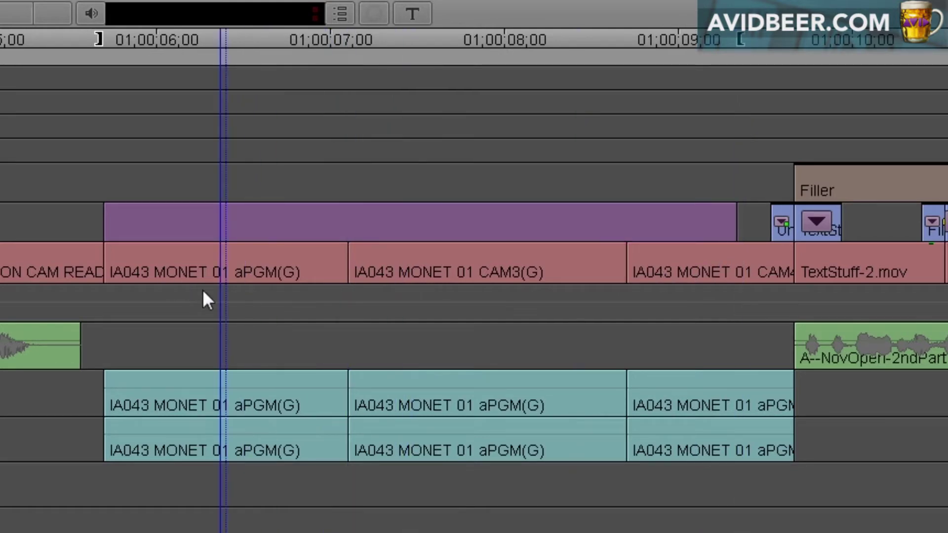
{"action": "left_click_drag", "start_coordinate": [253, 271], "coordinate": [327, 256]}
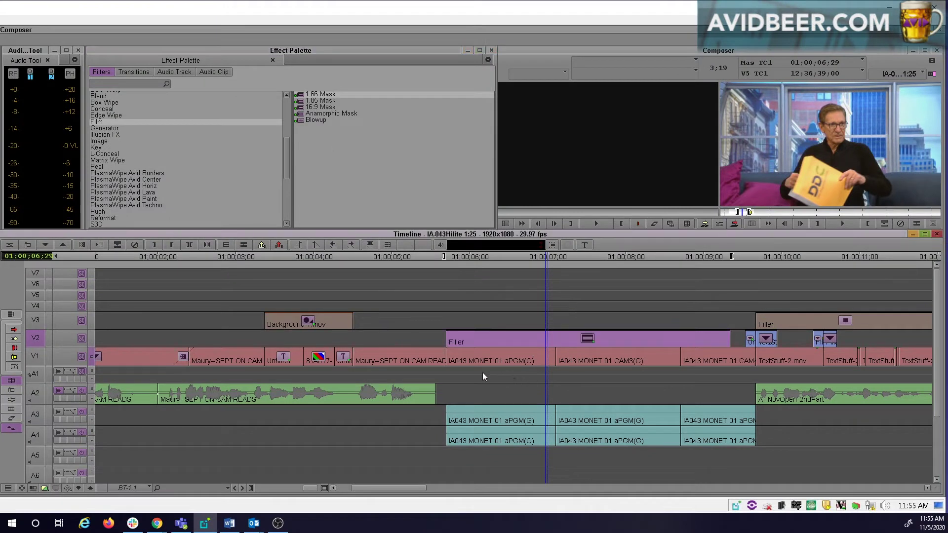
{"action": "left_click", "coordinate": [487, 371]}
{"action": "left_click", "coordinate": [497, 366]}
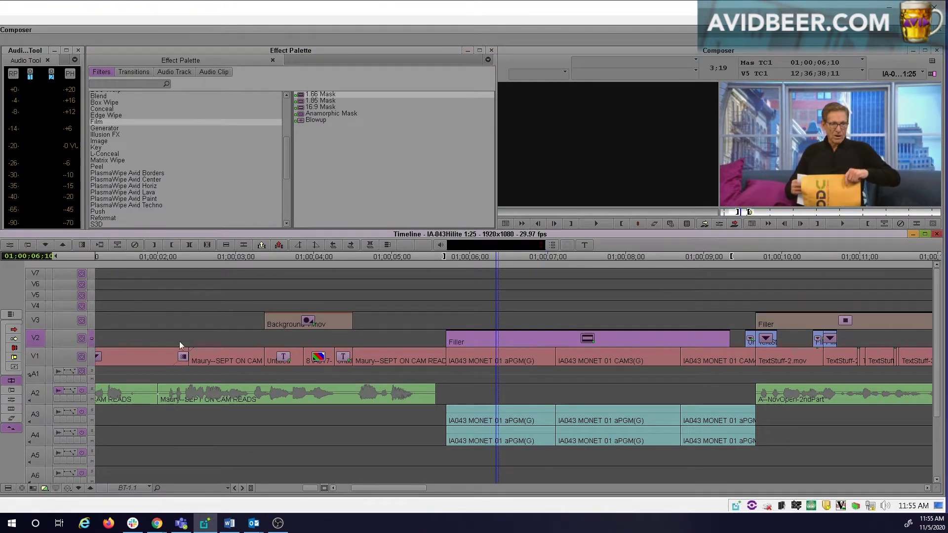
{"action": "left_click_drag", "start_coordinate": [466, 363], "coordinate": [540, 352]}
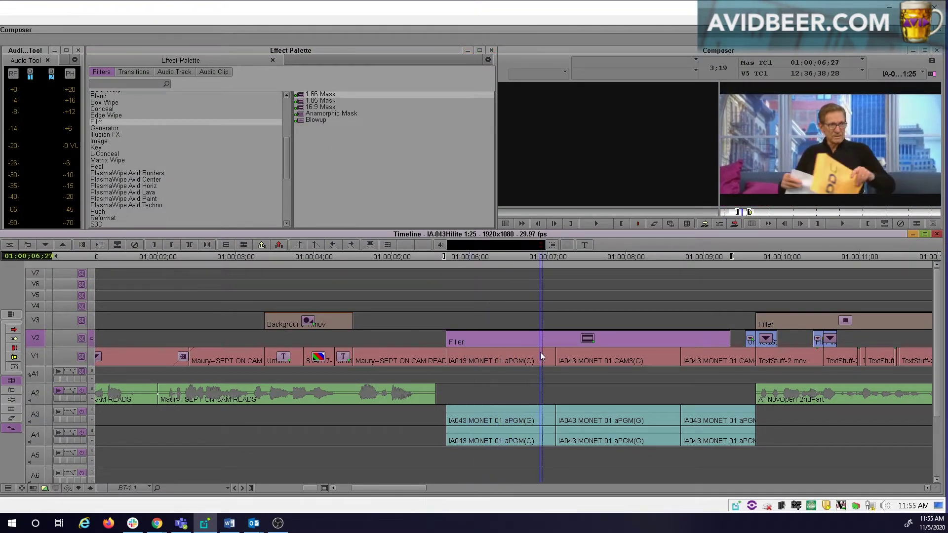
Try the 16:9 Mask on the V2 filler, replace it with the 1.85 Mask, and scrub the masked clips.
{"action": "left_click_drag", "start_coordinate": [303, 108], "coordinate": [501, 332]}
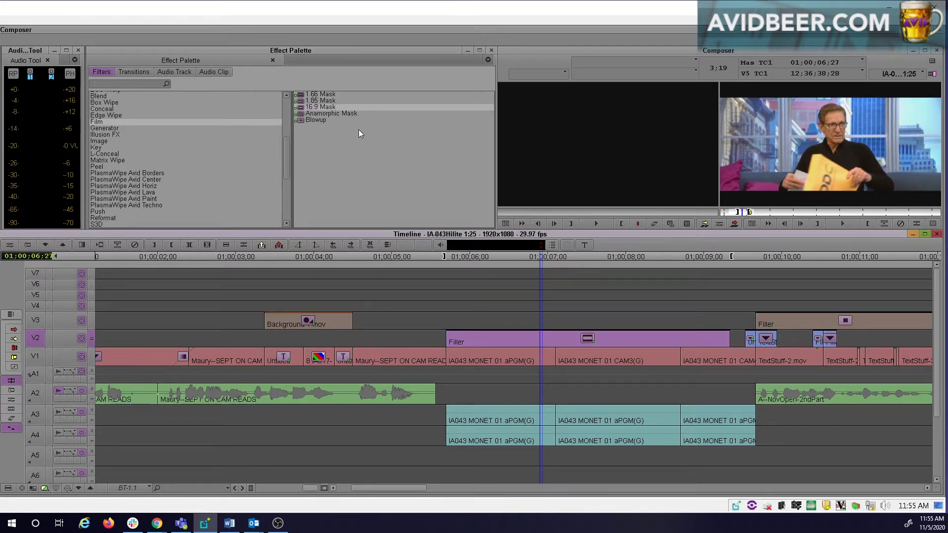
{"action": "left_click_drag", "start_coordinate": [299, 102], "coordinate": [512, 339]}
{"action": "left_click_drag", "start_coordinate": [501, 376], "coordinate": [592, 373]}
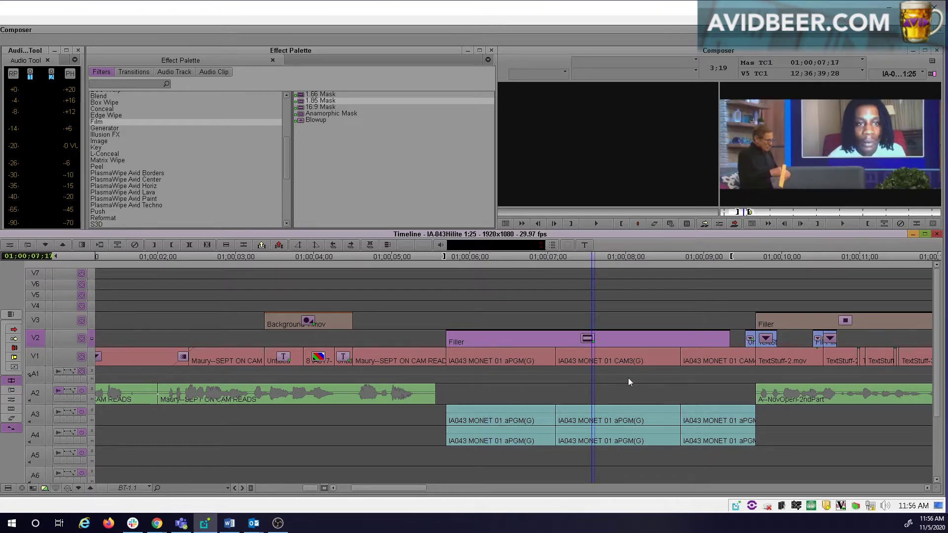
Copy the masked V2 filler onto V2 above the IA 017 clip around 01;00;53.
{"action": "left_click_drag", "start_coordinate": [313, 489], "coordinate": [219, 481]}
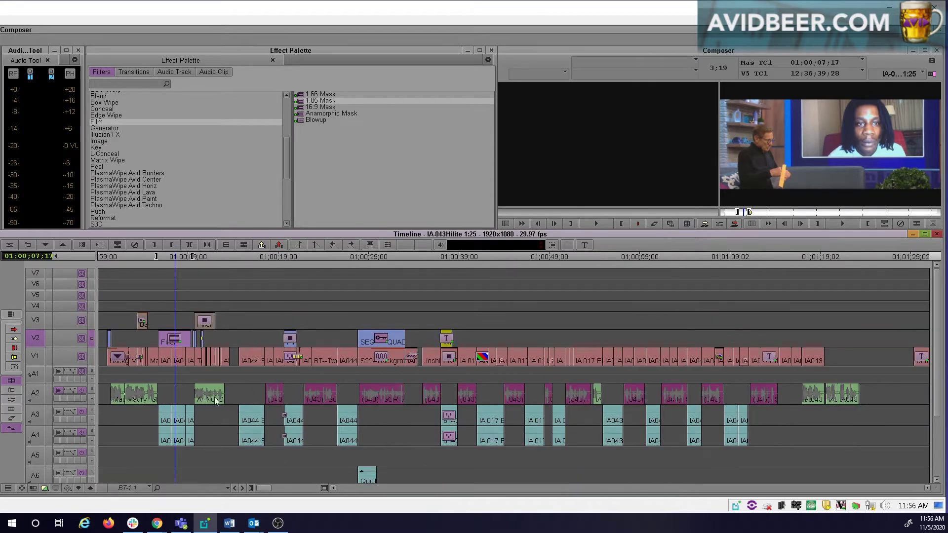
{"action": "left_click", "coordinate": [592, 364]}
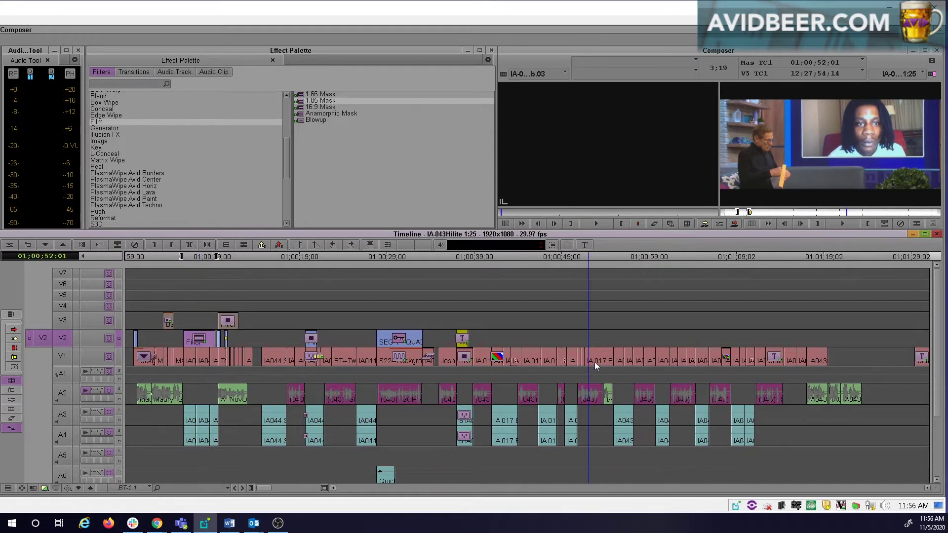
{"action": "left_click", "coordinate": [610, 359]}
{"action": "left_click", "coordinate": [601, 363]}
{"action": "left_click", "coordinate": [597, 393]}
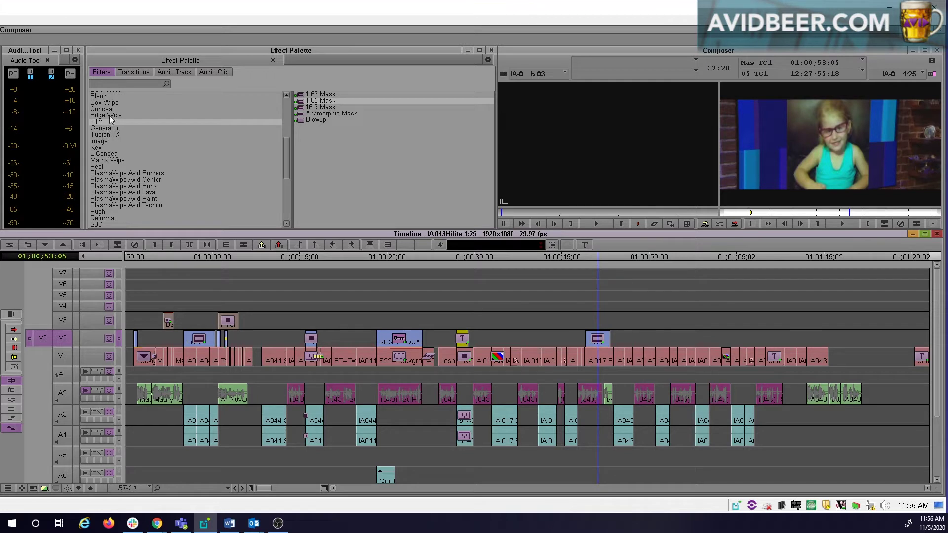
Apply the Blend category's 3D Warp effect to the IA 017 clip on V1 beneath the mask.
{"action": "scroll", "coordinate": [124, 158], "scroll_direction": "up", "scroll_amount": 6}
{"action": "scroll", "coordinate": [120, 165], "scroll_direction": "down", "scroll_amount": 2}
{"action": "scroll", "coordinate": [119, 166], "scroll_direction": "up", "scroll_amount": 2}
{"action": "left_click", "coordinate": [111, 215]}
{"action": "left_click_drag", "start_coordinate": [302, 98], "coordinate": [599, 356]}
Enter effect mode for the IA 017 clip's 3D Warp and nudge the image's position within the mask.
{"action": "left_click", "coordinate": [719, 224]}
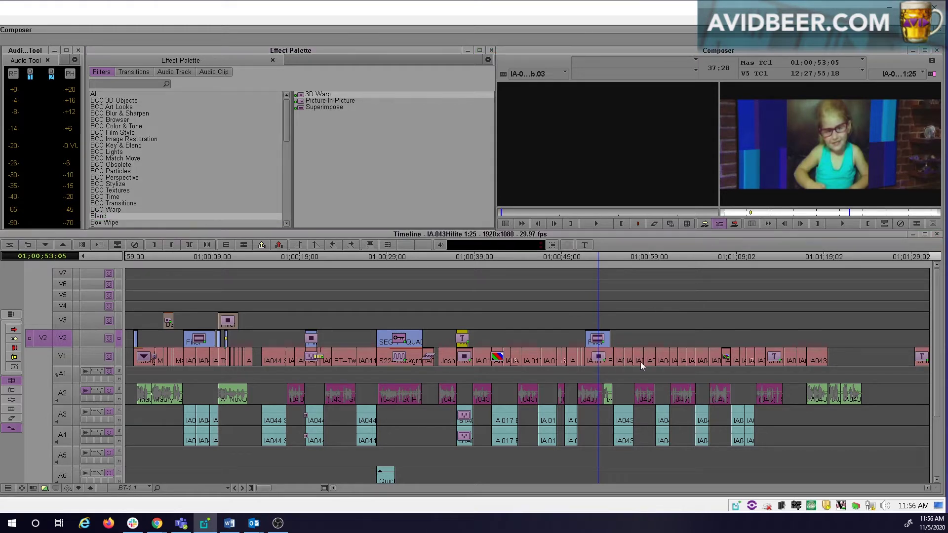
{"action": "left_click", "coordinate": [598, 358]}
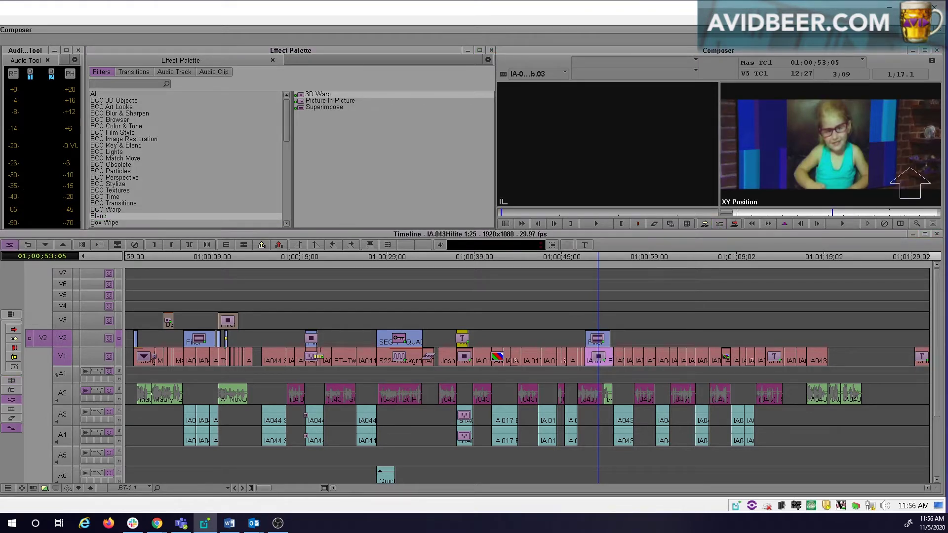
{"action": "left_click_drag", "start_coordinate": [855, 152], "coordinate": [853, 157]}
Set the height of the first 1.85 Mask on V2 to 43 in the Effect Editor, and minimize the editor.
{"action": "left_click", "coordinate": [194, 369]}
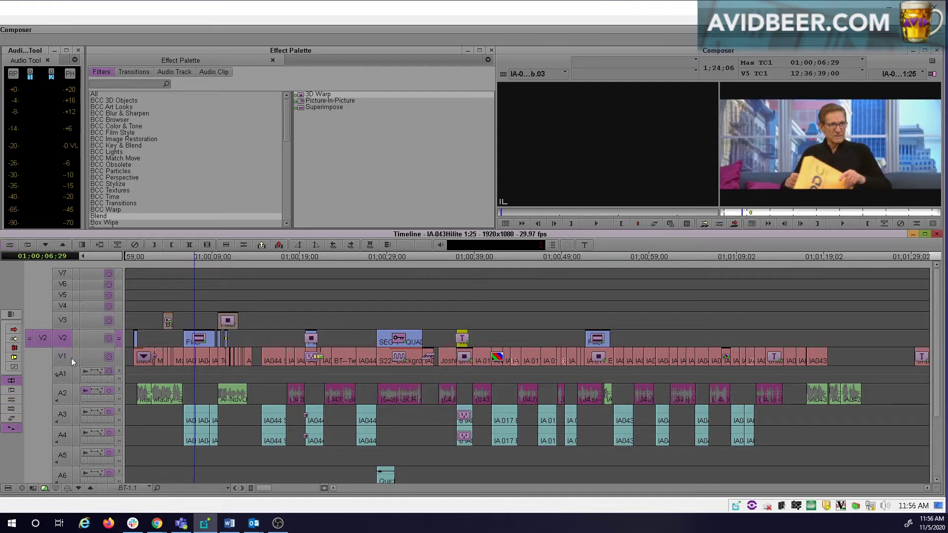
{"action": "left_click", "coordinate": [733, 223]}
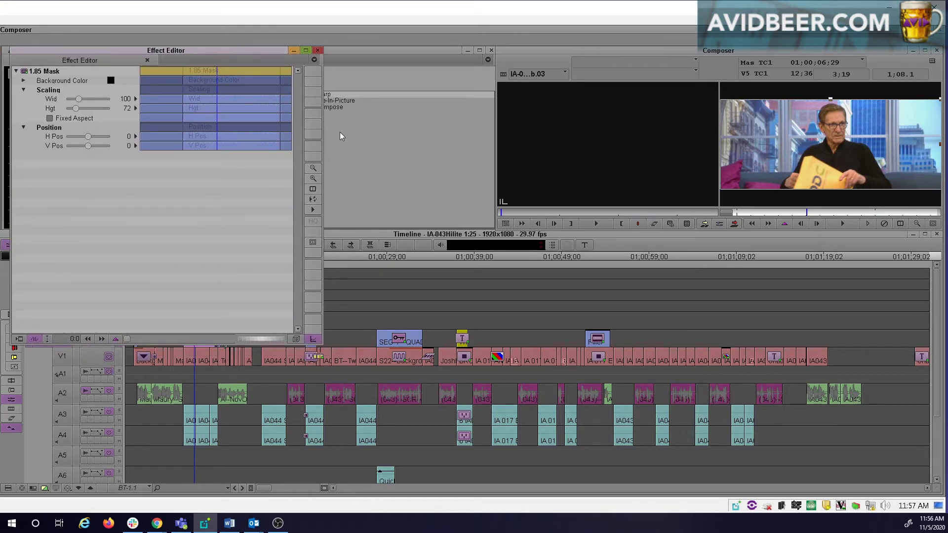
{"action": "left_click_drag", "start_coordinate": [217, 53], "coordinate": [495, 121]}
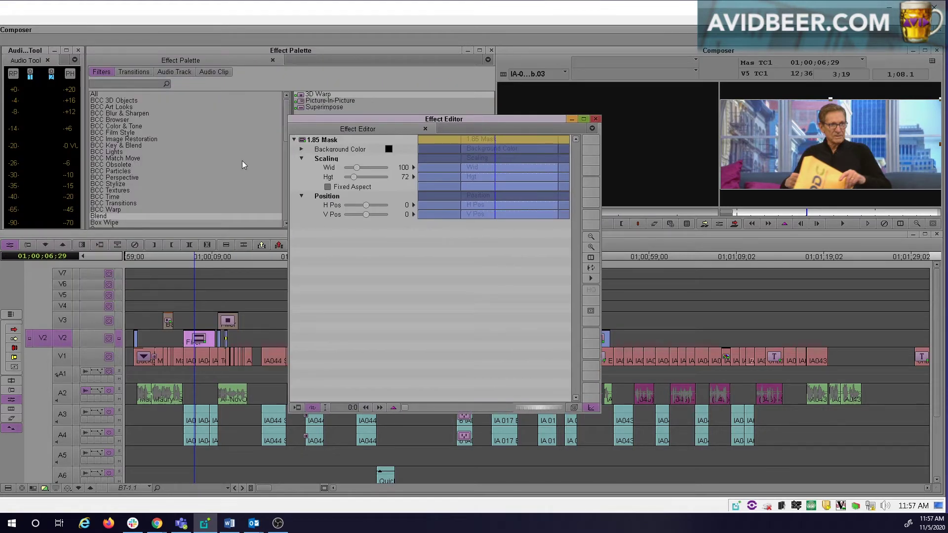
{"action": "left_click_drag", "start_coordinate": [430, 124], "coordinate": [176, 50]}
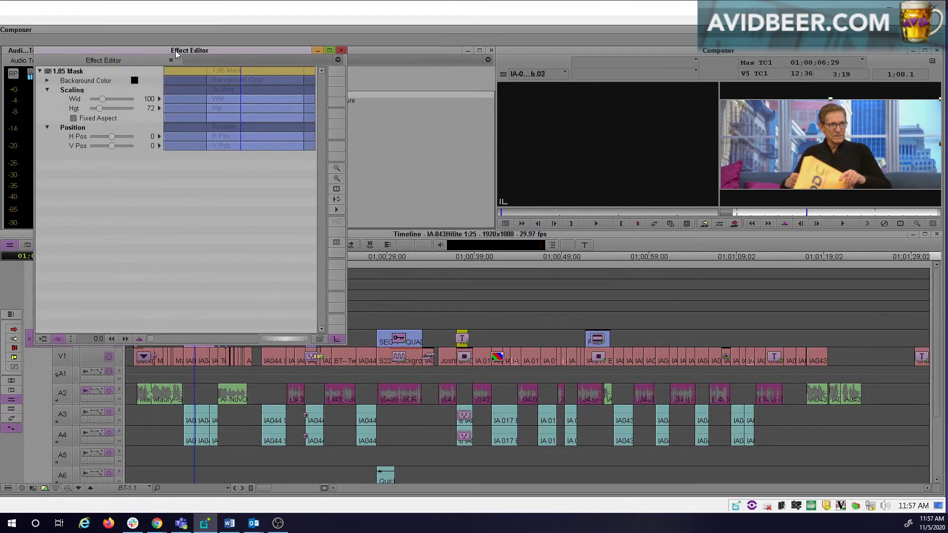
{"action": "left_click_drag", "start_coordinate": [100, 109], "coordinate": [97, 107]}
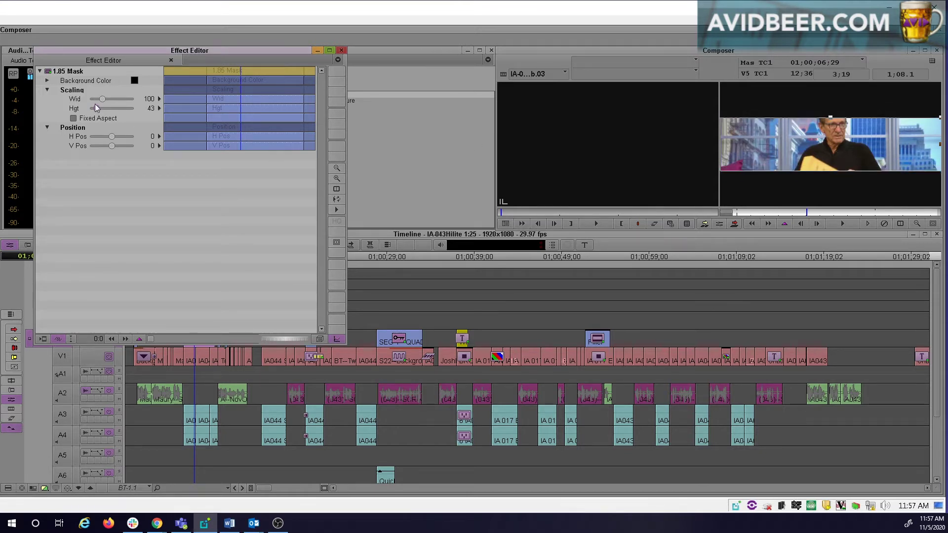
{"action": "left_click", "coordinate": [318, 51]}
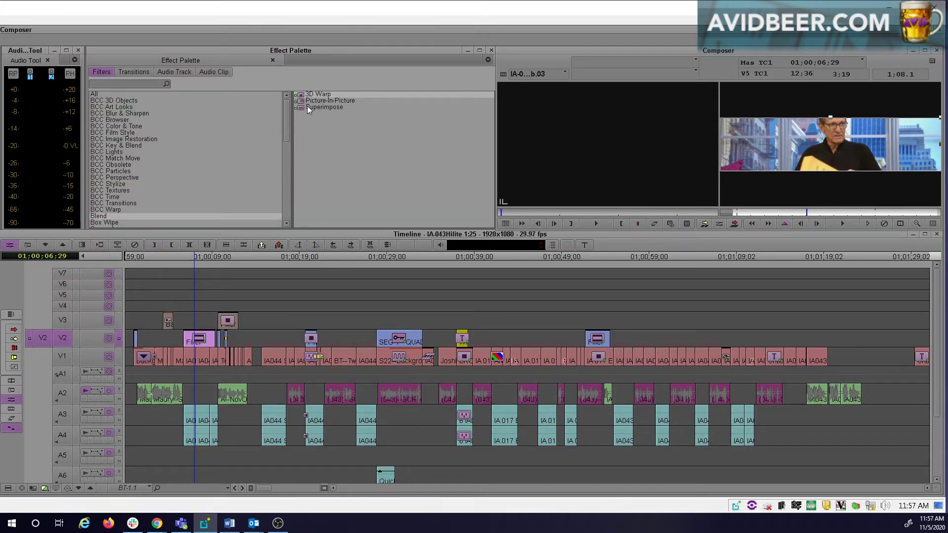
Apply 3D Warp to the first MONET clip on V1, reposition its image within the mask, and leave effect mode.
{"action": "left_click_drag", "start_coordinate": [301, 98], "coordinate": [191, 363]}
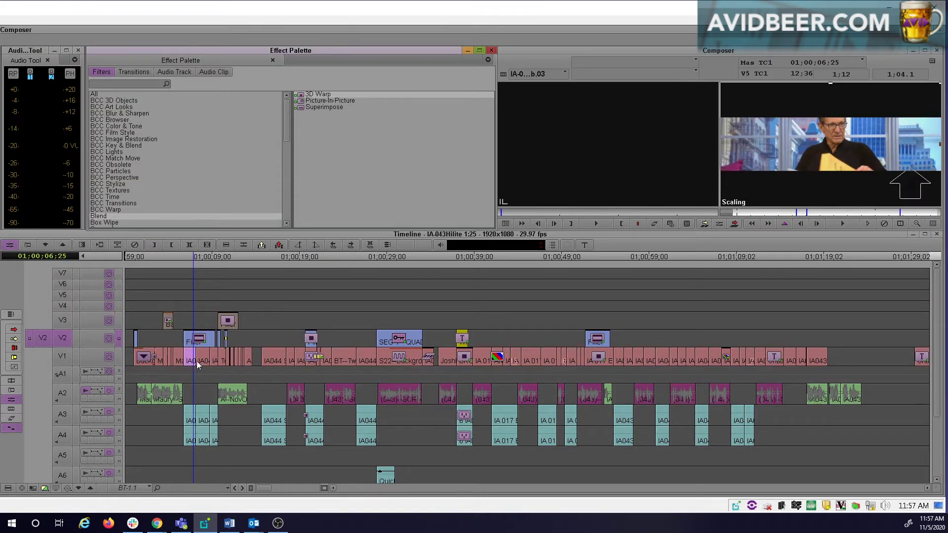
{"action": "left_click", "coordinate": [709, 226]}
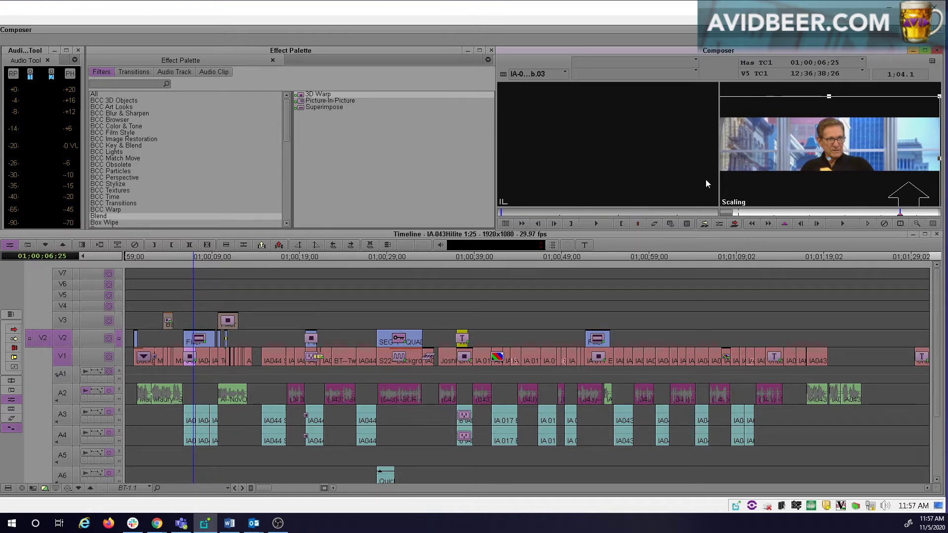
{"action": "left_click", "coordinate": [11, 380]}
Copy the mask effect onto V2 above the clips around 01;01;00.
{"action": "left_click", "coordinate": [187, 364]}
{"action": "left_click_drag", "start_coordinate": [188, 363], "coordinate": [408, 360]}
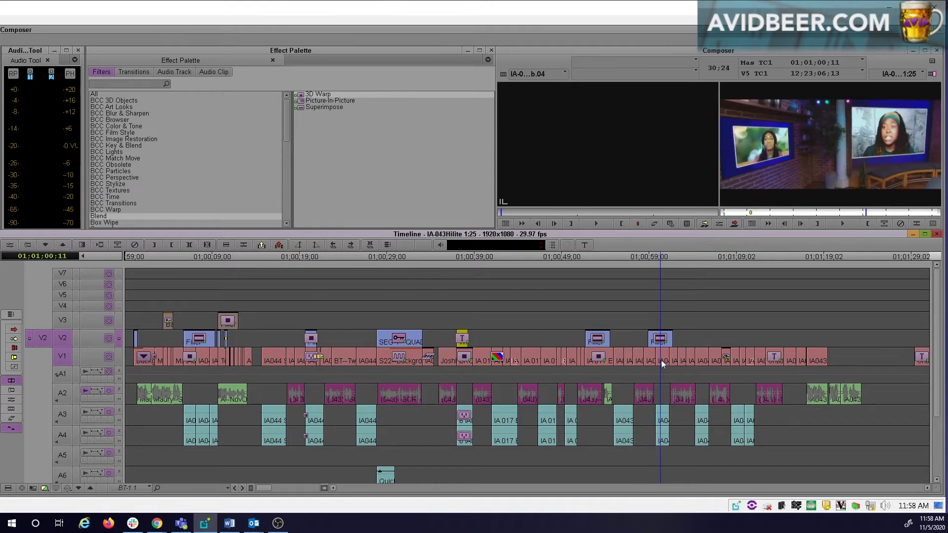
Try applying 3D Warp to the empty V7 track, and undo it.
{"action": "left_click_drag", "start_coordinate": [318, 94], "coordinate": [285, 275]}
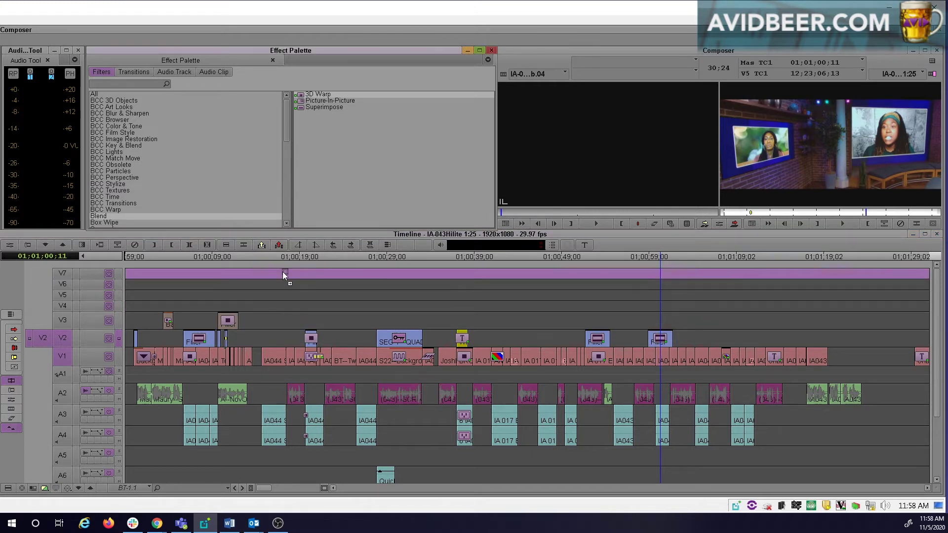
{"action": "left_click_drag", "start_coordinate": [299, 243], "coordinate": [301, 273]}
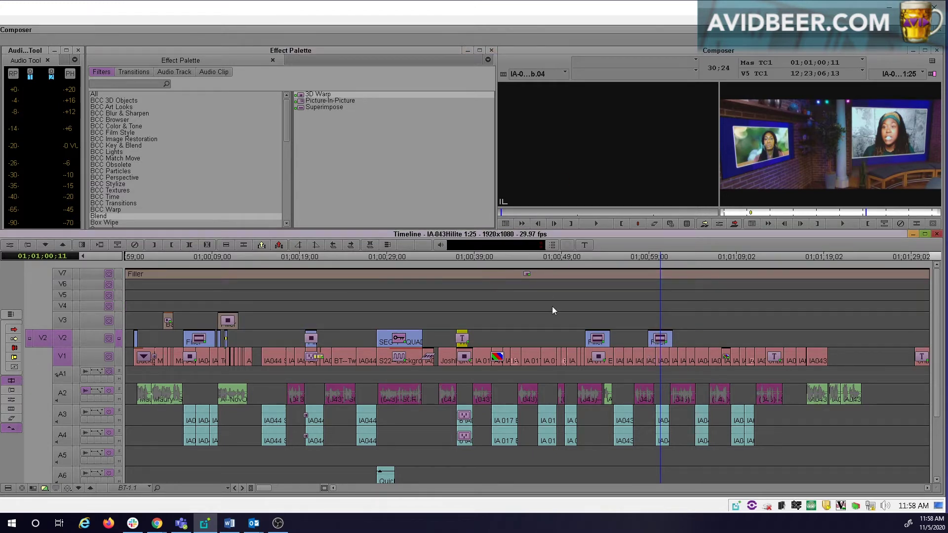
{"action": "key", "text": "ctrl+z"}
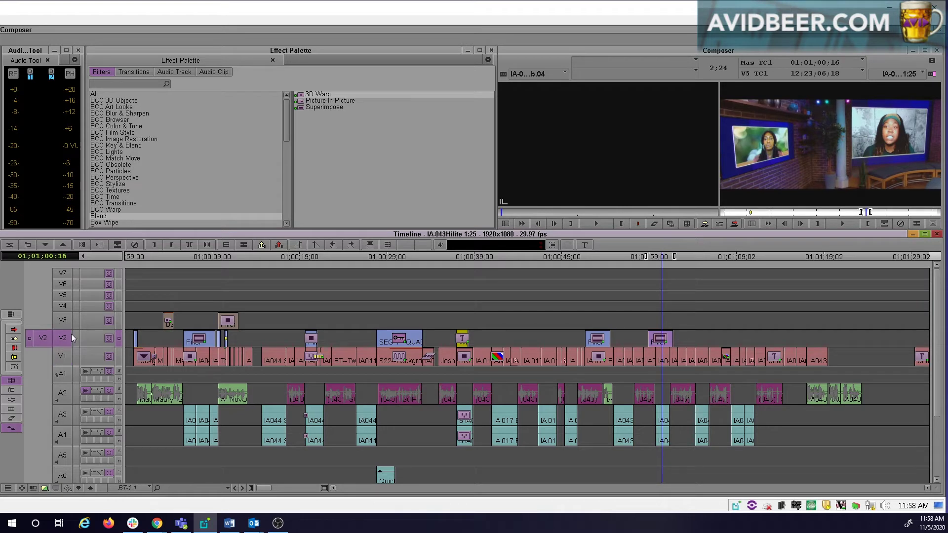
Copy the mask around 01;01;00 from V2 up to V3 and extend it to about 01;01;07;26.
{"action": "left_click", "coordinate": [62, 320]}
{"action": "left_click", "coordinate": [672, 337]}
{"action": "left_click", "coordinate": [726, 334]}
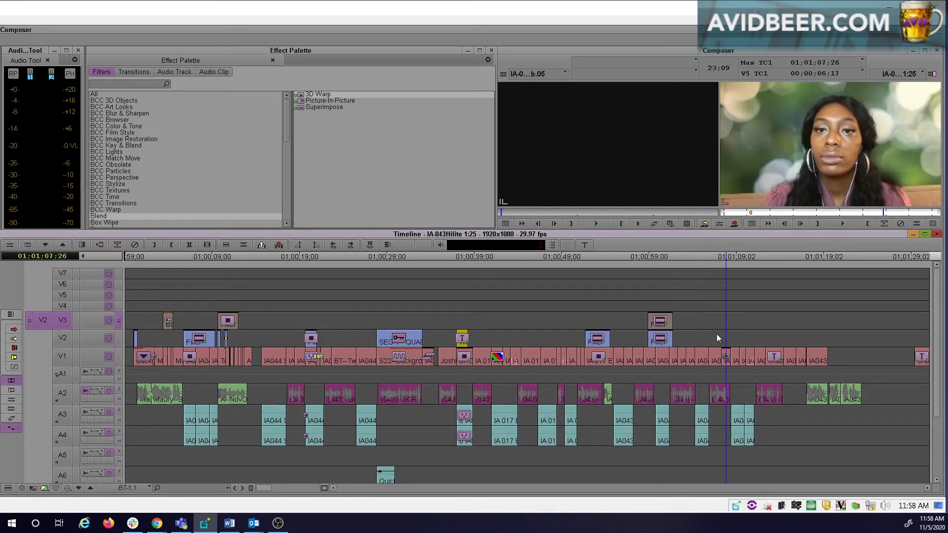
{"action": "key", "text": "ctrl+z"}
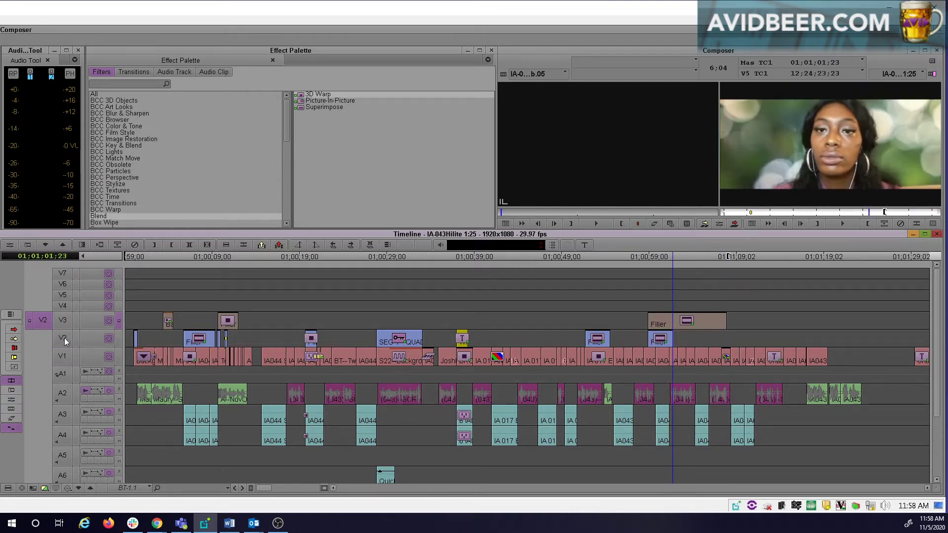
Replace the mask on V2 beneath the V3 mask with 3D Warp, and extend it to about 01;01;08.
{"action": "left_click", "coordinate": [658, 343]}
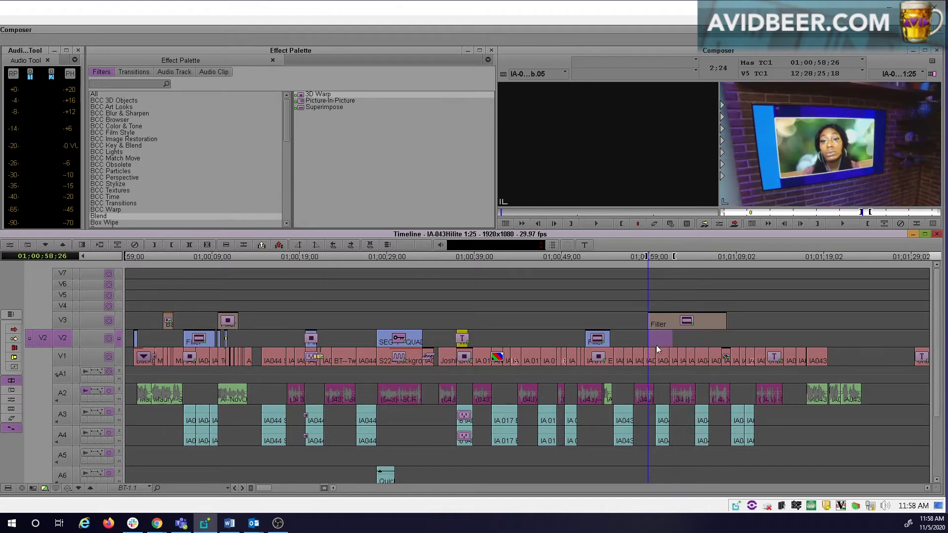
{"action": "left_click", "coordinate": [721, 338]}
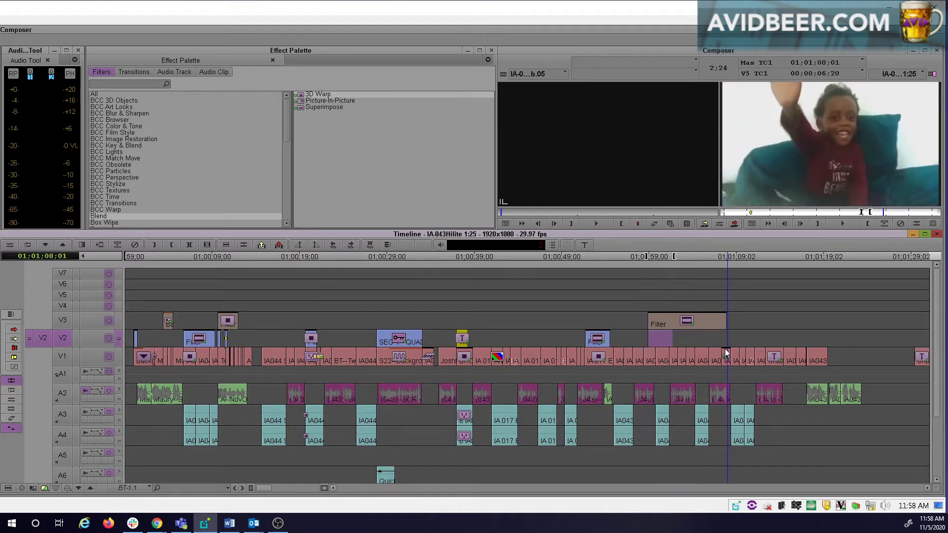
{"action": "left_click", "coordinate": [646, 355]}
{"action": "left_click", "coordinate": [704, 341]}
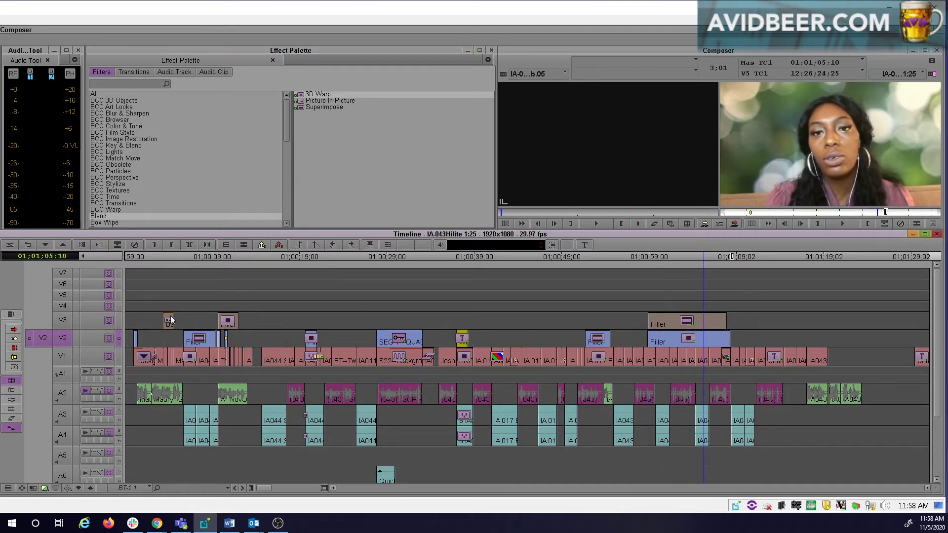
Reposition the picture with the V2 3D Warp beneath the V3 mask, and play the section to check the framing.
{"action": "left_click", "coordinate": [719, 225]}
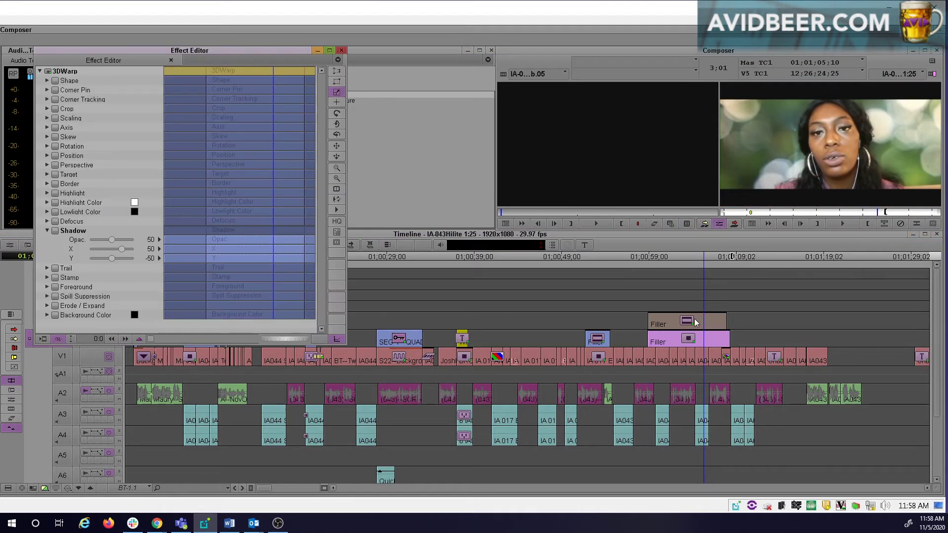
{"action": "mouse_move", "coordinate": [824, 154]}
{"action": "left_mouse_down"}
{"action": "mouse_move", "coordinate": [826, 147]}
{"action": "mouse_move", "coordinate": [821, 156]}
{"action": "left_mouse_up"}
{"action": "left_click", "coordinate": [679, 336]}
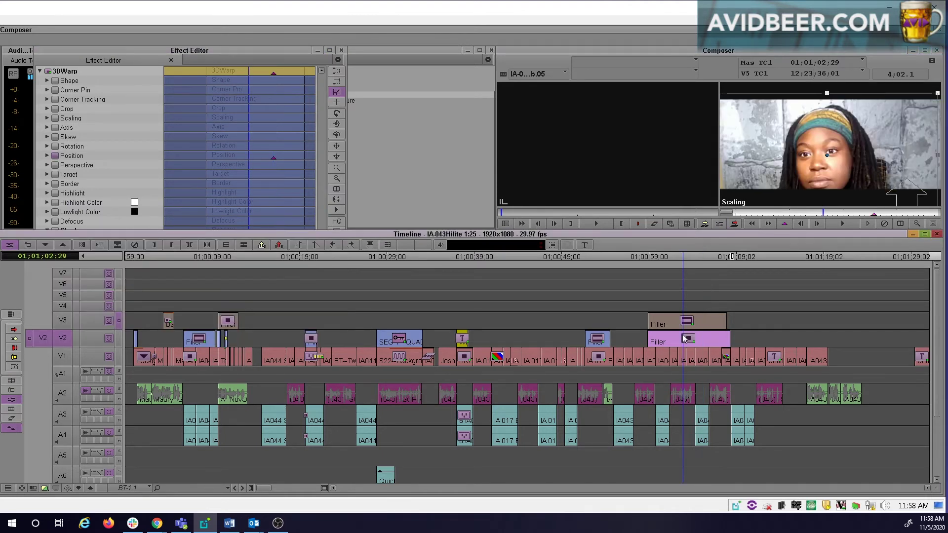
{"action": "key", "text": "space"}
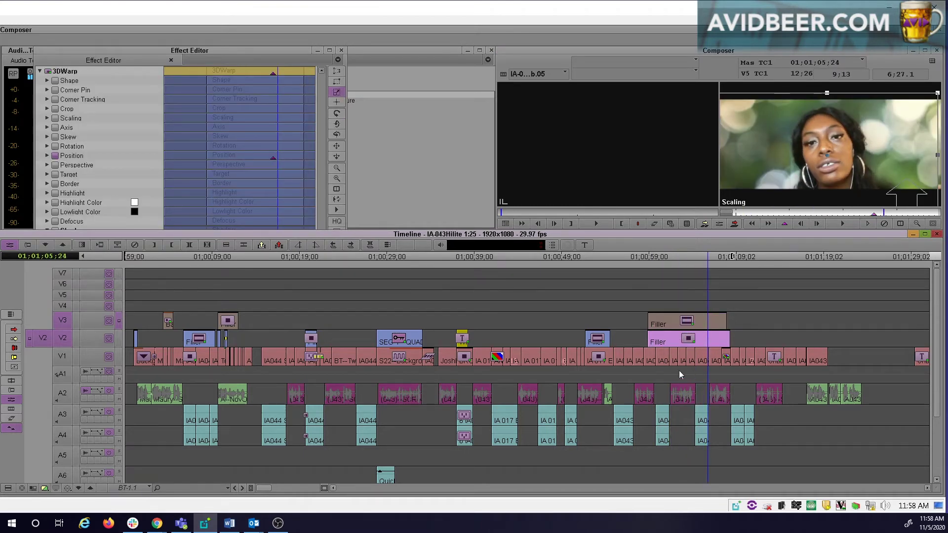
{"action": "key", "text": "space"}
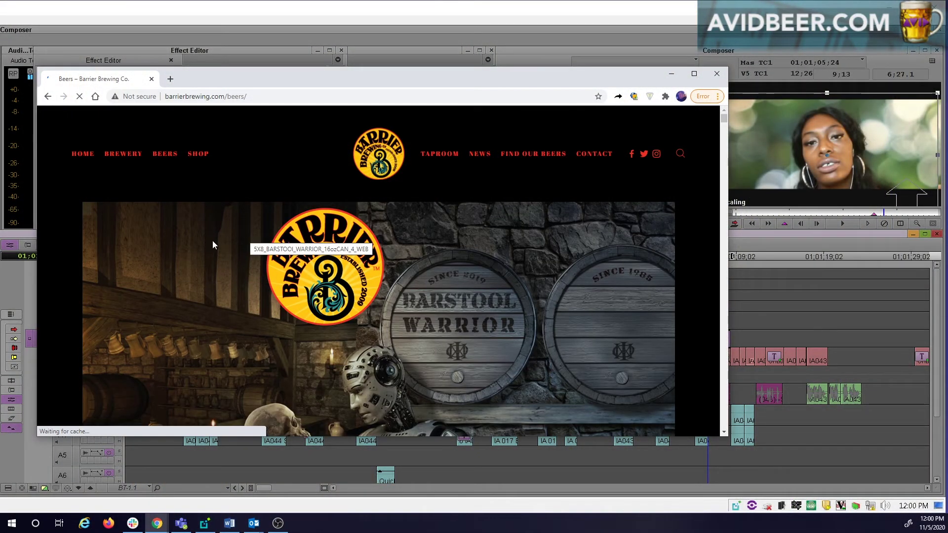
Look through the beer label artwork on Barrier Brewing's Beers page, from Barstool Warrior down past the India Pale Ale labels and back.
{"action": "scroll", "coordinate": [262, 276], "scroll_direction": "down", "scroll_amount": 4}
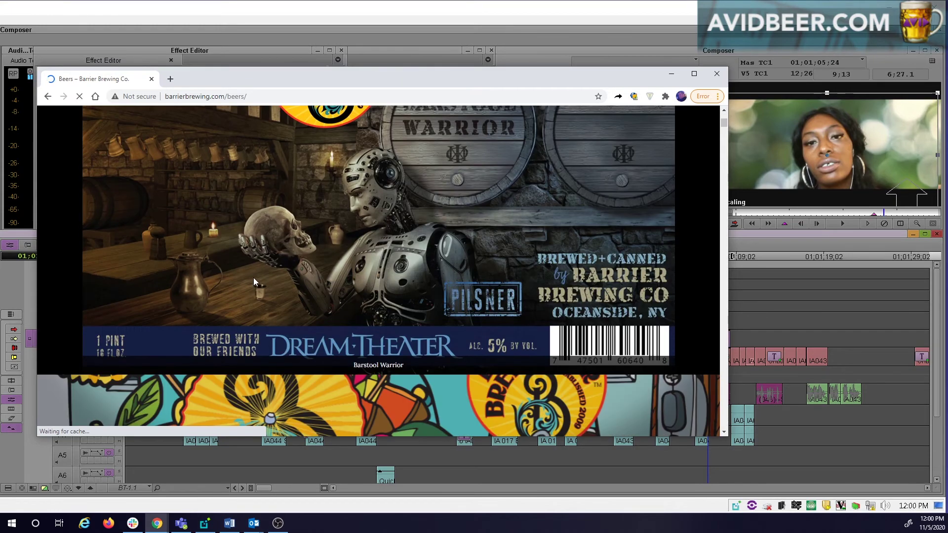
{"action": "scroll", "coordinate": [259, 267], "scroll_direction": "down", "scroll_amount": 3}
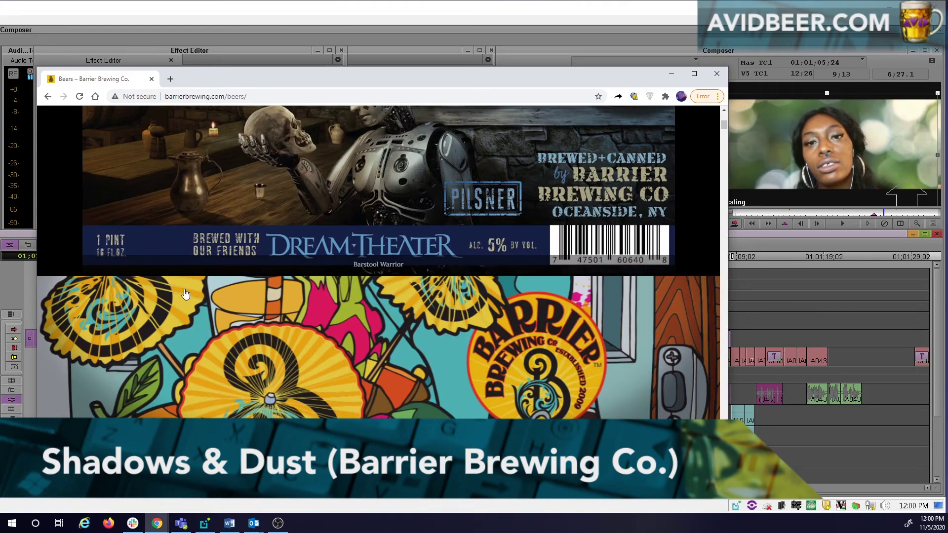
{"action": "scroll", "coordinate": [186, 294], "scroll_direction": "down", "scroll_amount": 10}
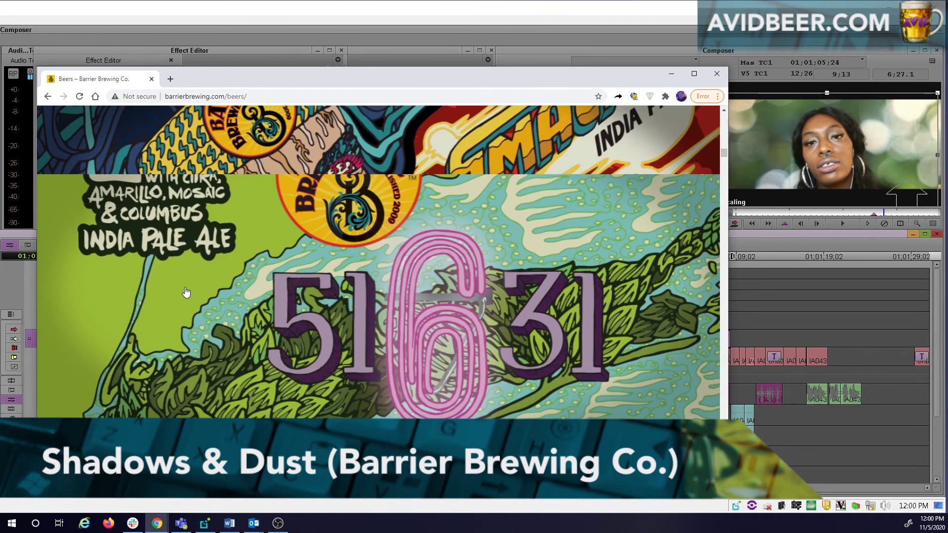
{"action": "scroll", "coordinate": [186, 290], "scroll_direction": "down", "scroll_amount": 6}
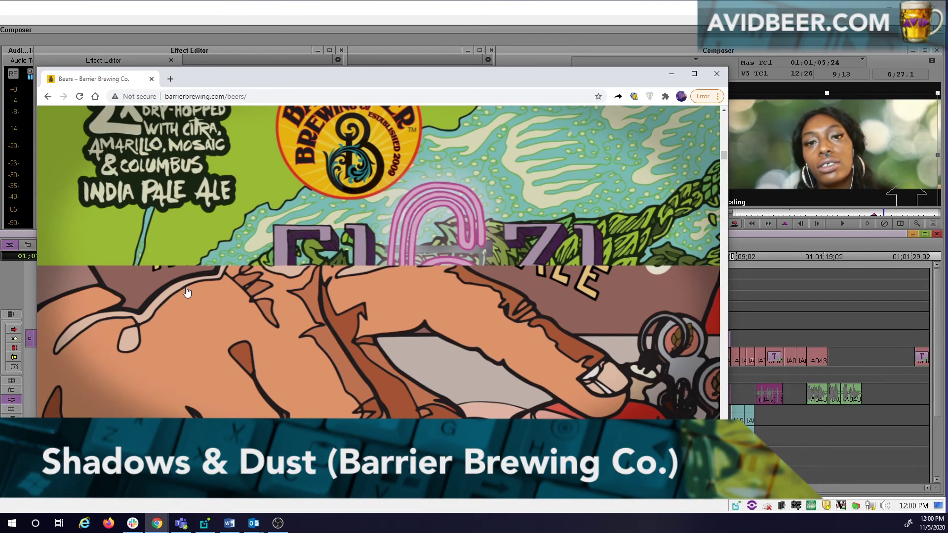
{"action": "scroll", "coordinate": [187, 291], "scroll_direction": "up", "scroll_amount": 12}
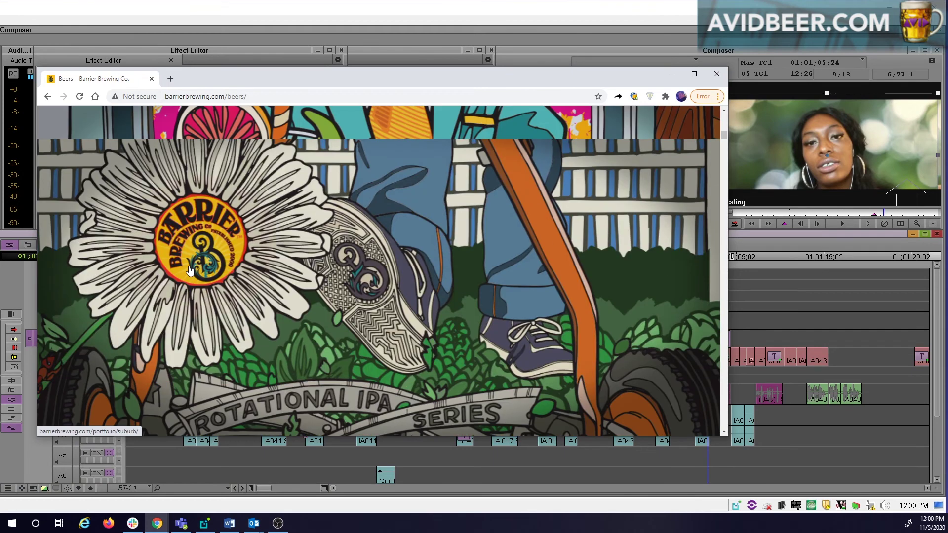
{"action": "scroll", "coordinate": [192, 269], "scroll_direction": "up", "scroll_amount": 3}
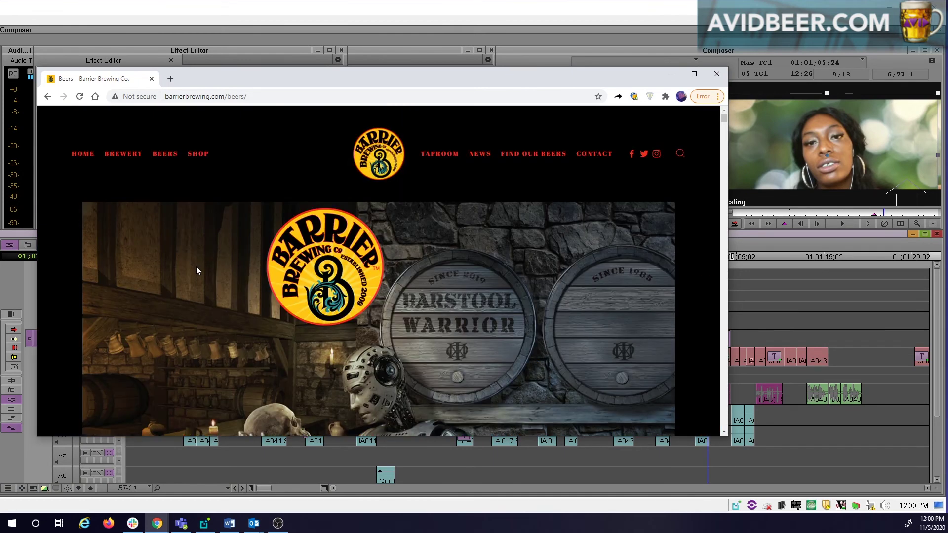
Reopen the Beers section of the Barrier Brewing site and examine its labels down to the 51631 India Pale Ale.
{"action": "left_click", "coordinate": [165, 155]}
{"action": "scroll", "coordinate": [507, 212], "scroll_direction": "down", "scroll_amount": 5}
{"action": "scroll", "coordinate": [507, 243], "scroll_direction": "down", "scroll_amount": 15}
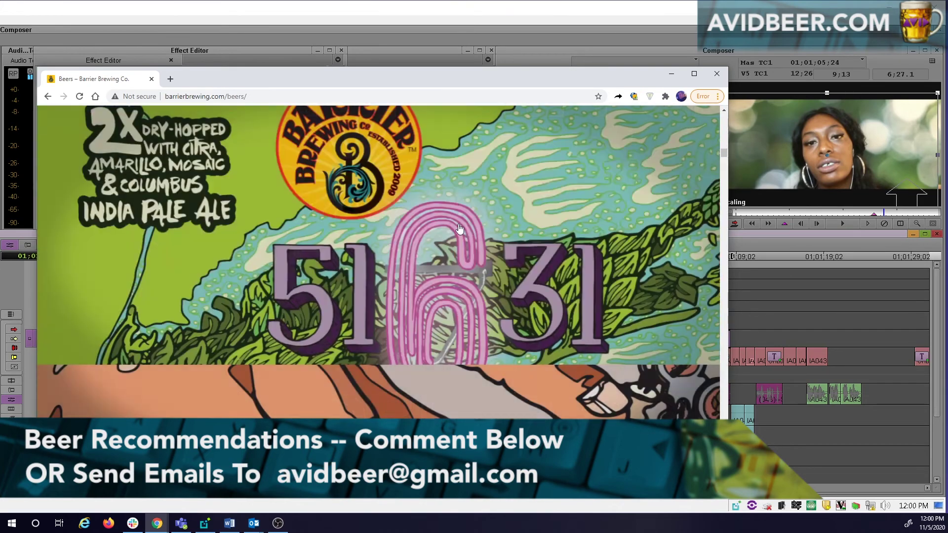